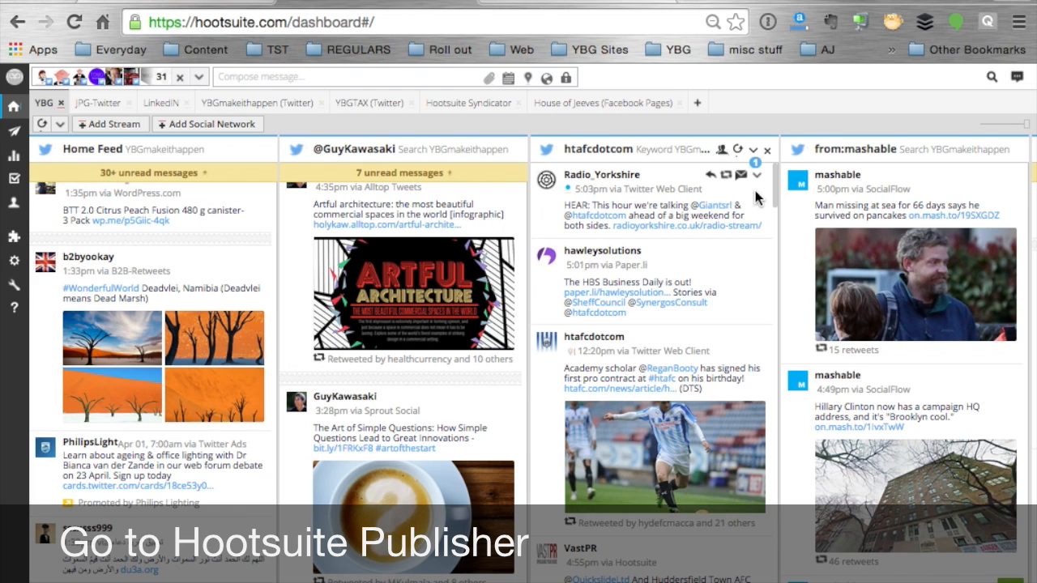
# Open the Publisher's scheduled messages and display them in the month calendar view
pyautogui.moveTo(13, 136)
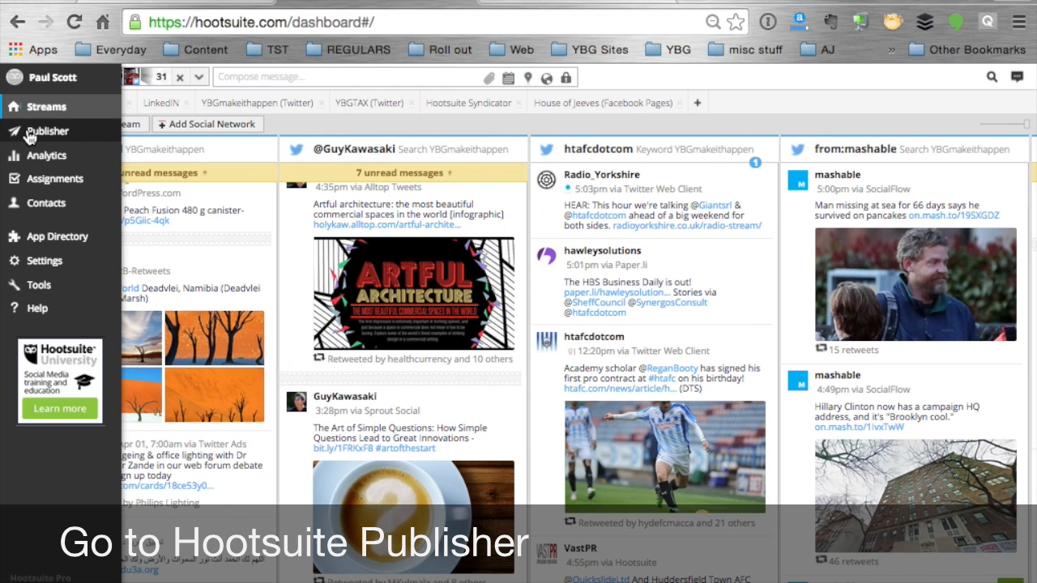
pyautogui.click(30, 134)
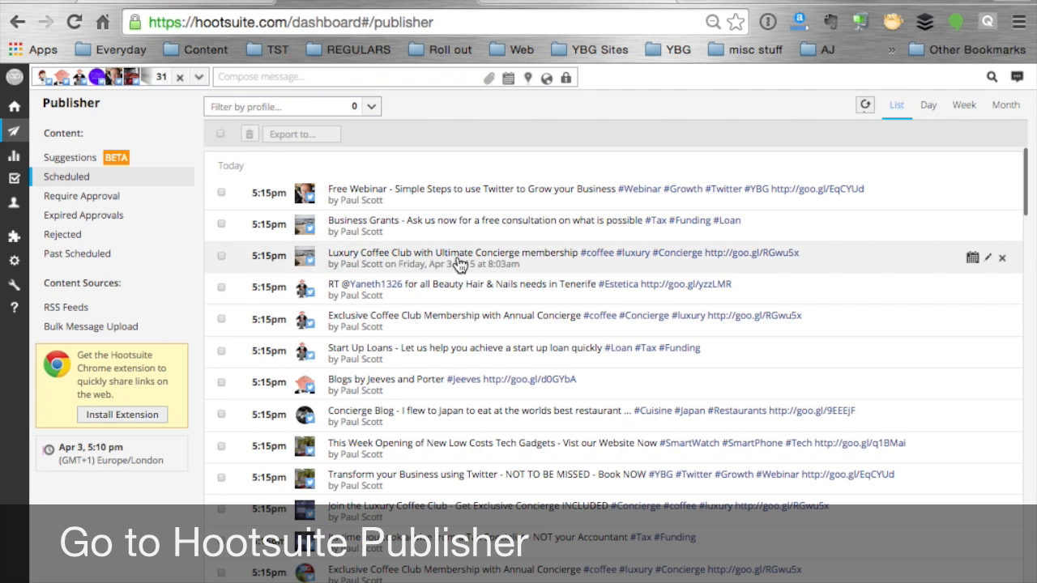
pyautogui.scroll(-5, 613, 429)
pyautogui.scroll(5, 613, 429)
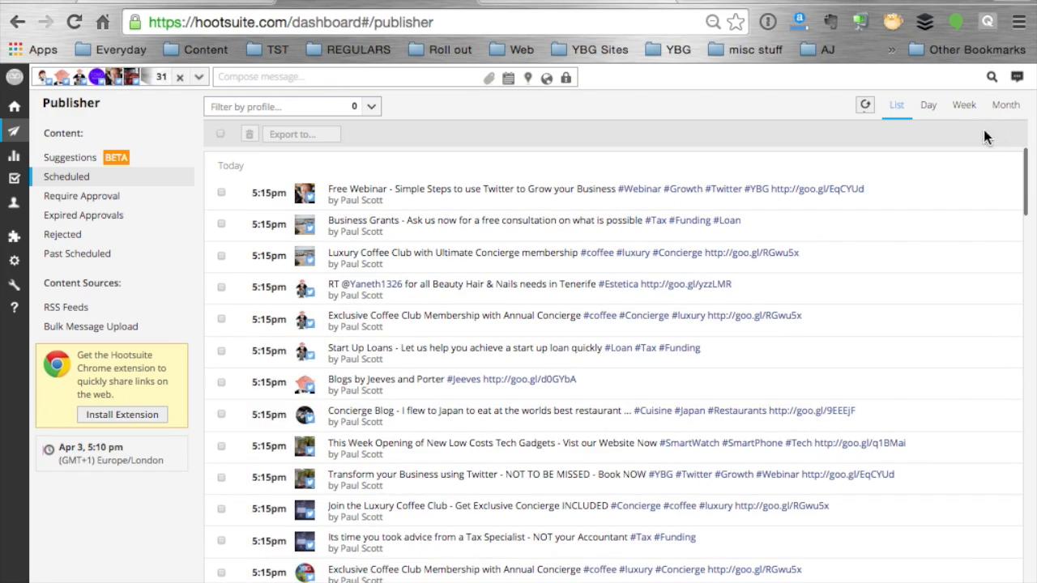
pyautogui.click(1007, 107)
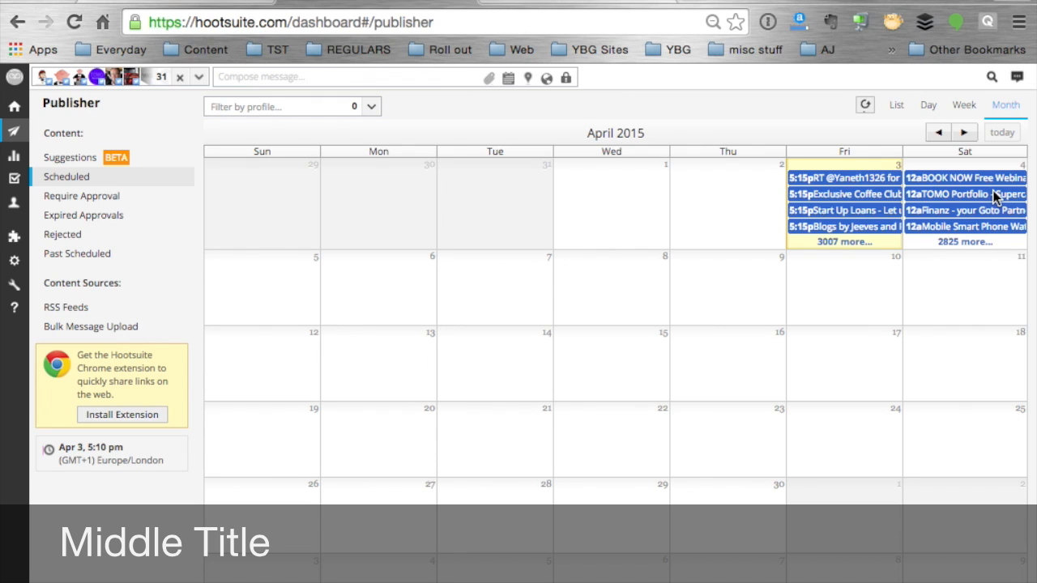
# Start a bulk message upload and choose post0.csv from the Schedule 1 folder in TWITTER TOOLKIT
pyautogui.click(110, 330)
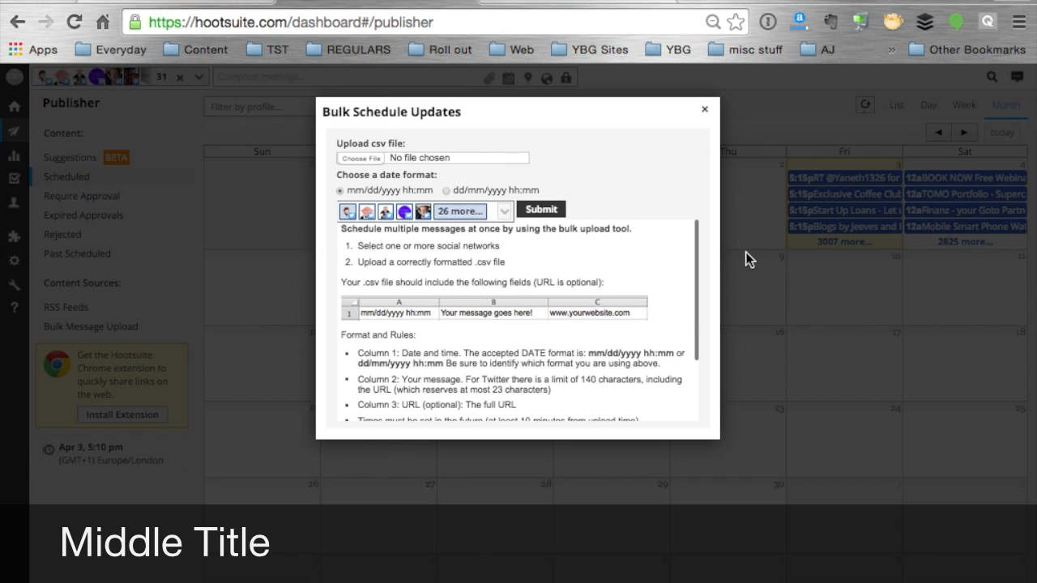
pyautogui.click(362, 159)
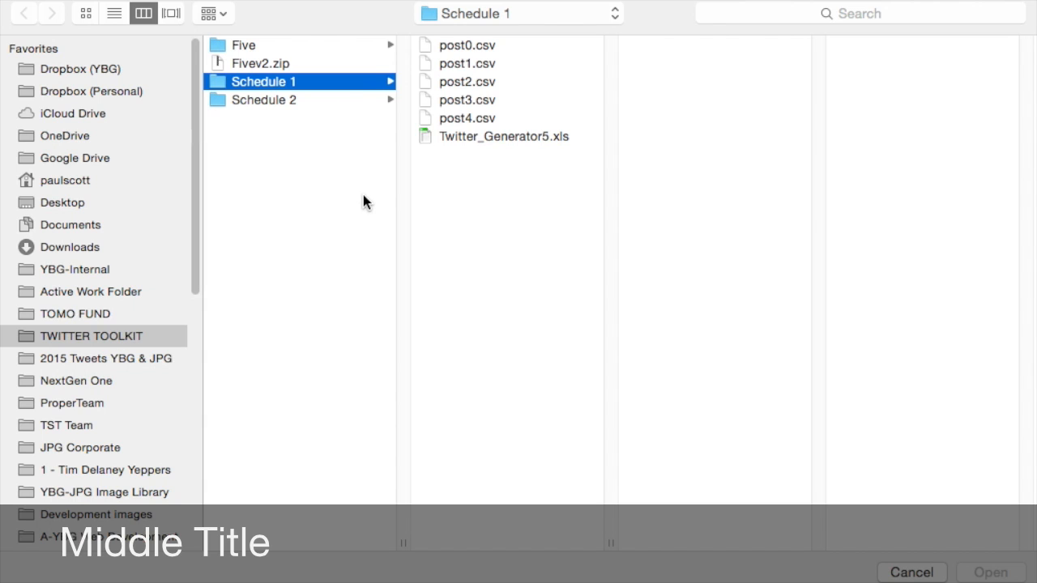
pyautogui.click(101, 337)
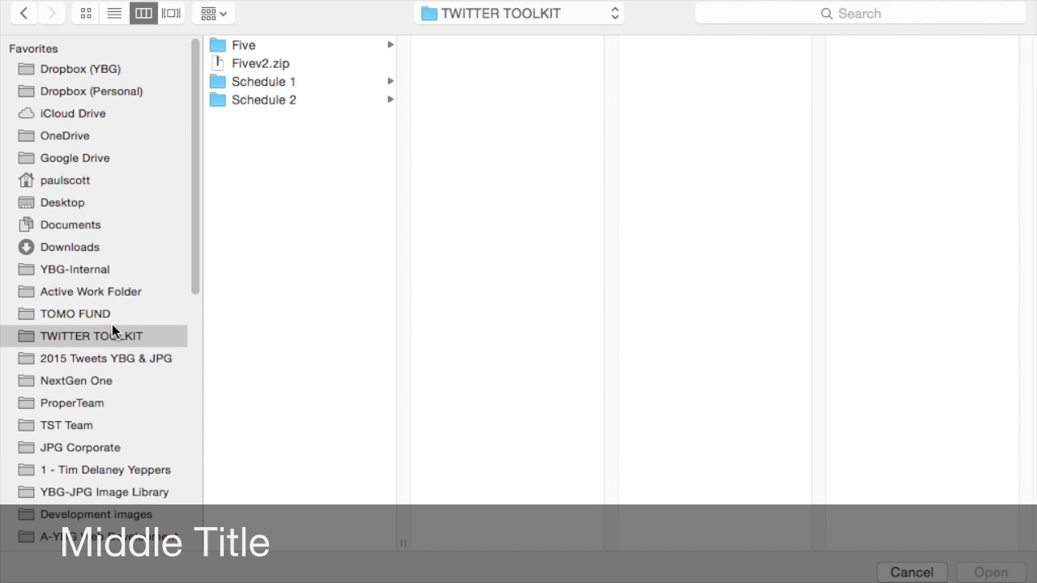
pyautogui.click(249, 82)
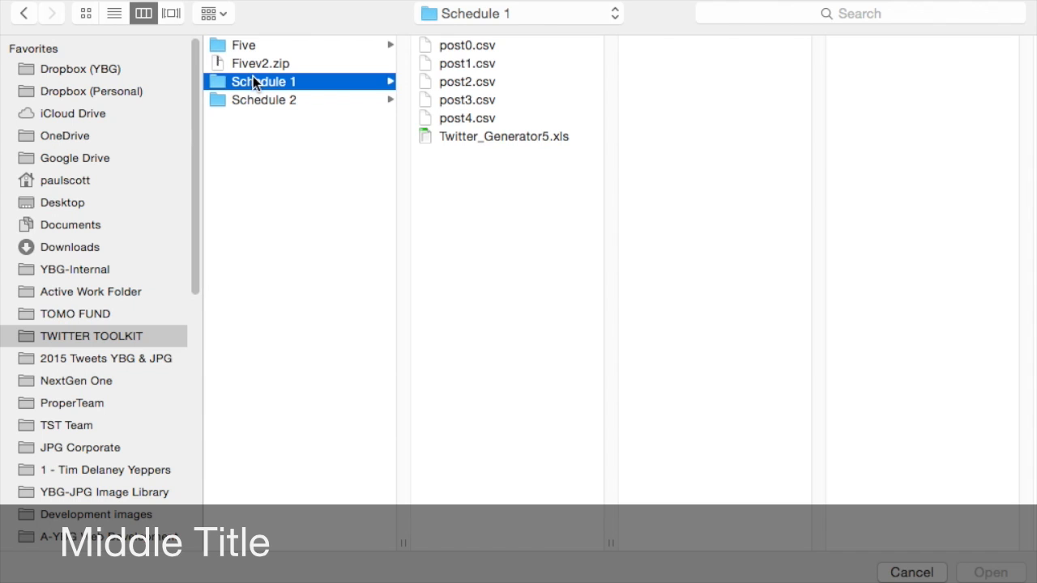
pyautogui.click(249, 101)
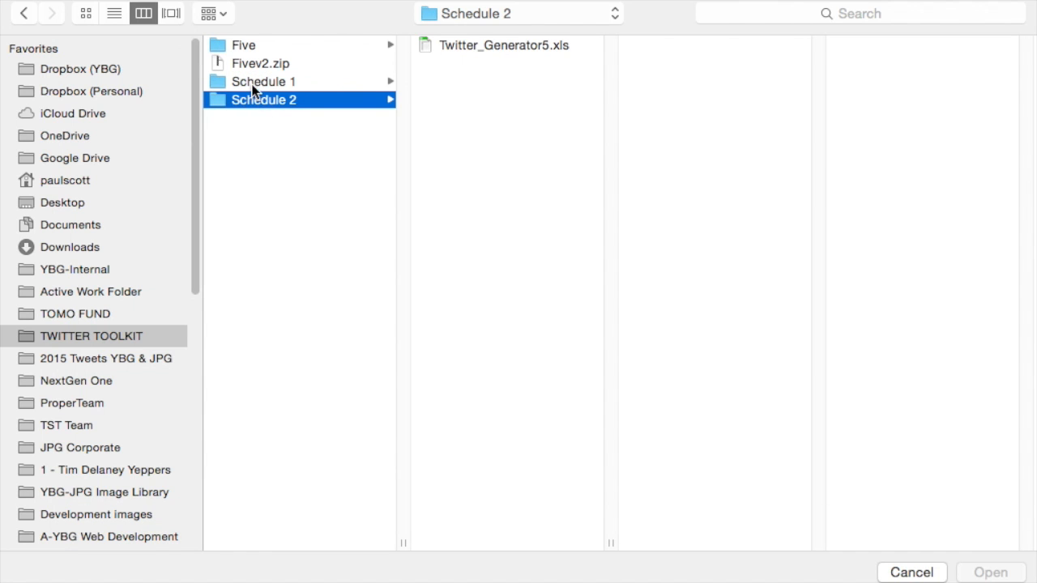
pyautogui.click(251, 84)
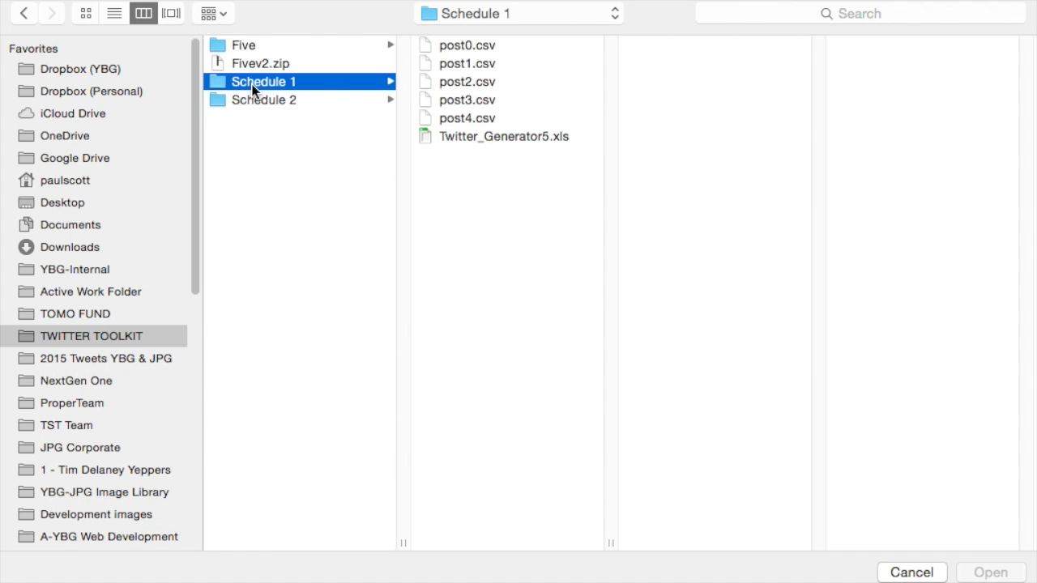
pyautogui.click(461, 45)
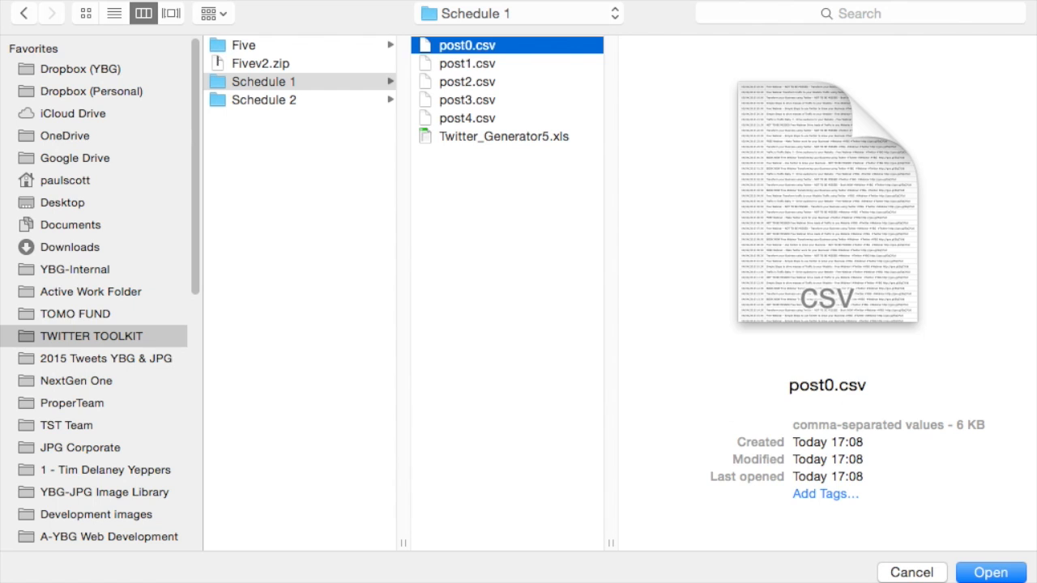
pyautogui.click(990, 573)
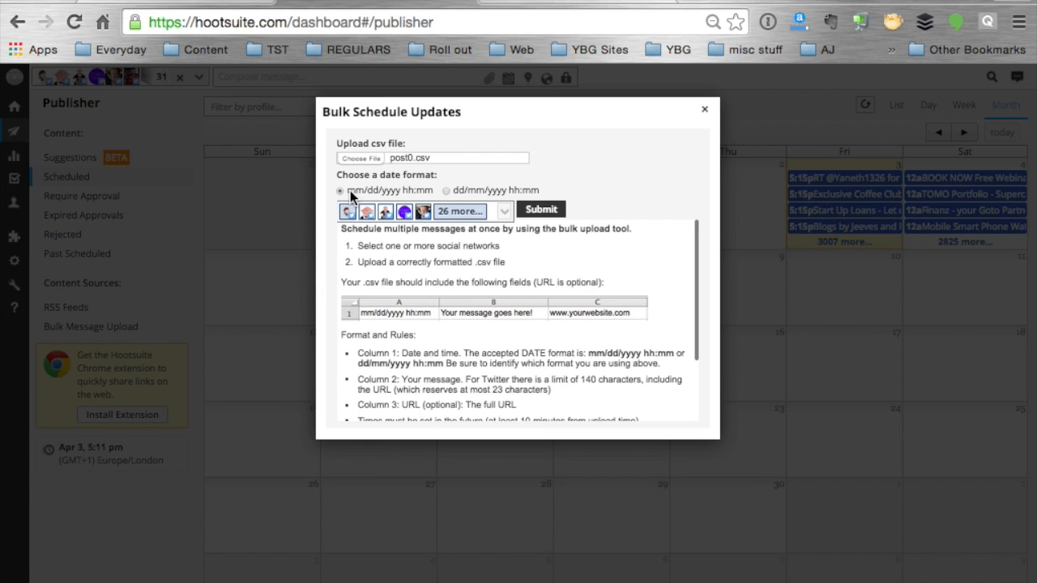
# Set the upload's date format to dd/mm/yyyy hh:mm and clear all preselected social profiles
pyautogui.click(447, 191)
pyautogui.click(444, 212)
pyautogui.click(507, 213)
pyautogui.moveTo(394, 220)
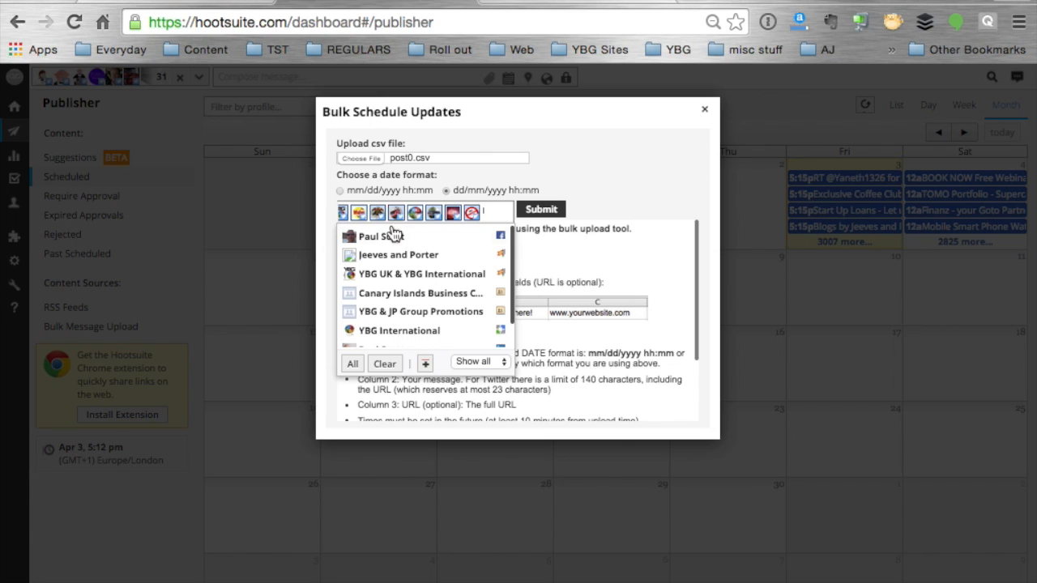
pyautogui.click(387, 365)
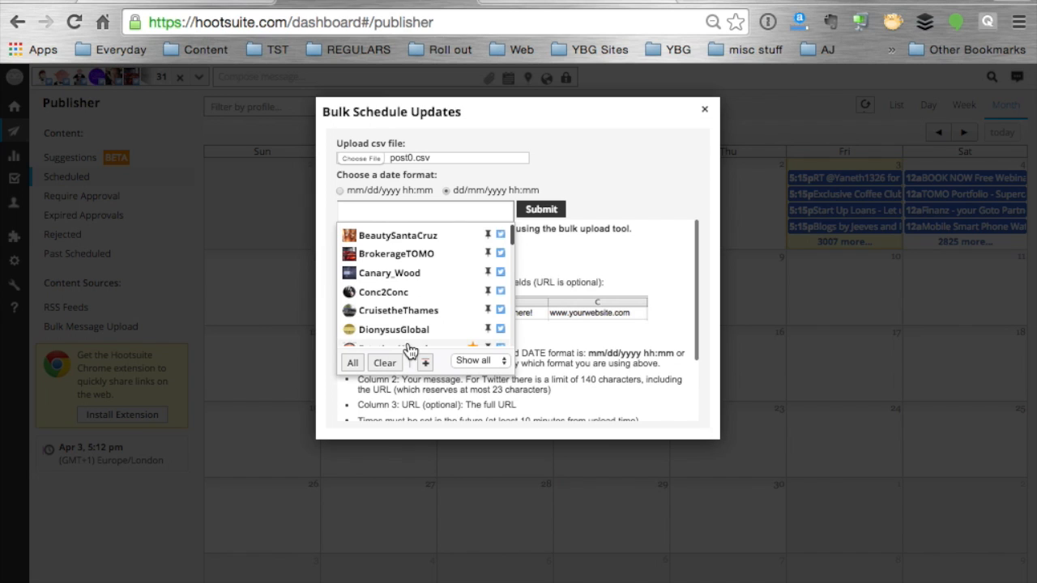
# Select the thetomoapp Twitter profile and submit post0.csv for bulk scheduling
pyautogui.scroll(-5, 405, 333)
pyautogui.scroll(-3, 405, 335)
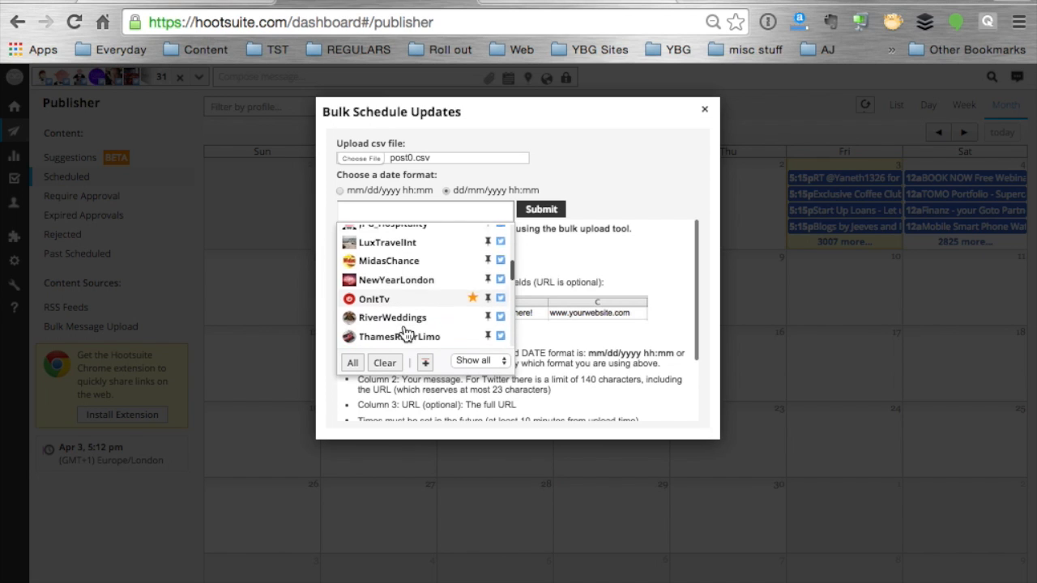
pyautogui.scroll(-2, 405, 334)
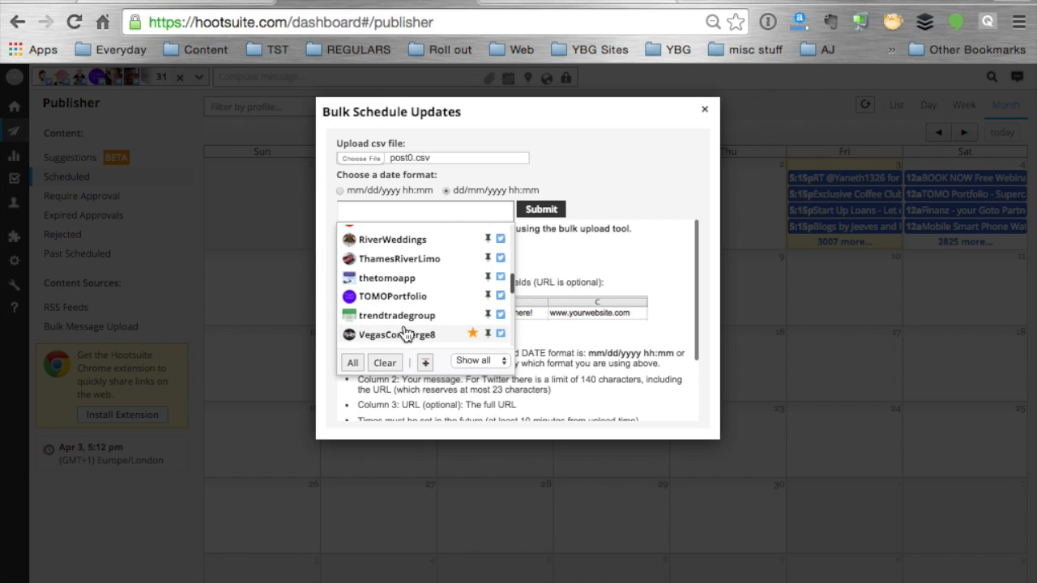
pyautogui.click(379, 283)
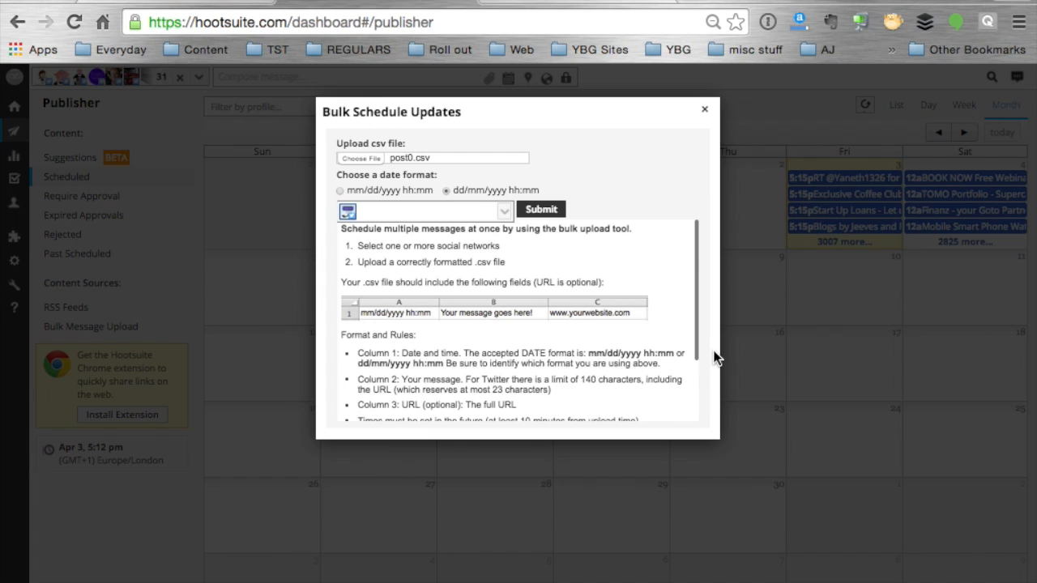
pyautogui.click(541, 209)
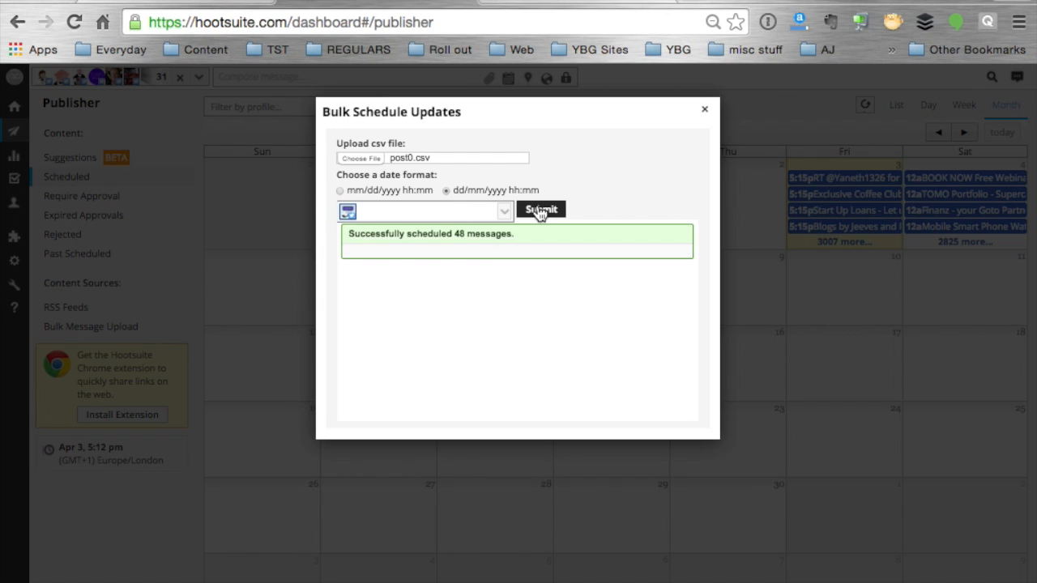
# Replace the thetomoapp profile with ThamesRiverLimo and submit post0.csv for that profile as well
pyautogui.click(463, 210)
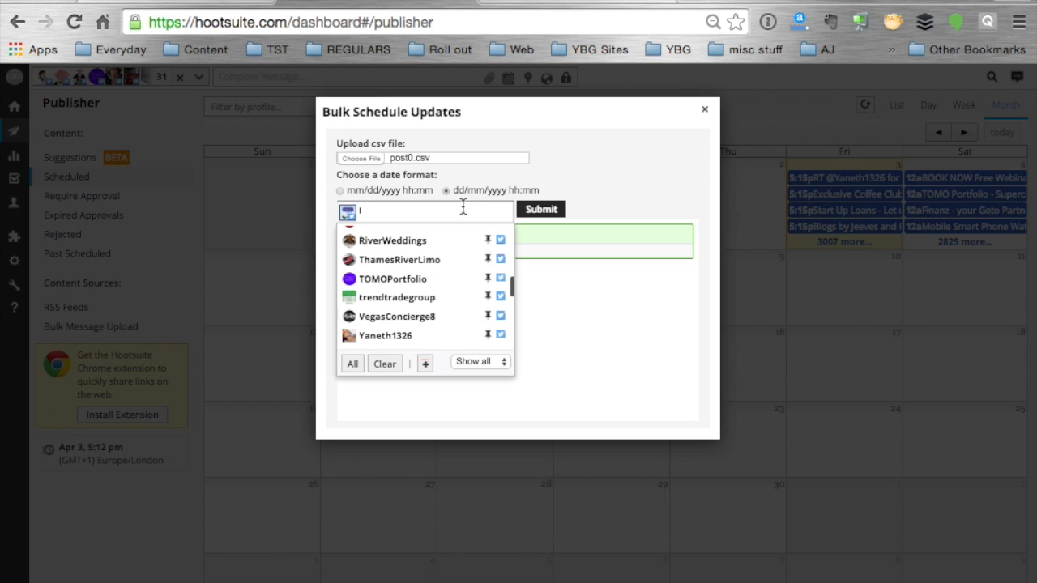
pyautogui.click(350, 261)
pyautogui.click(347, 211)
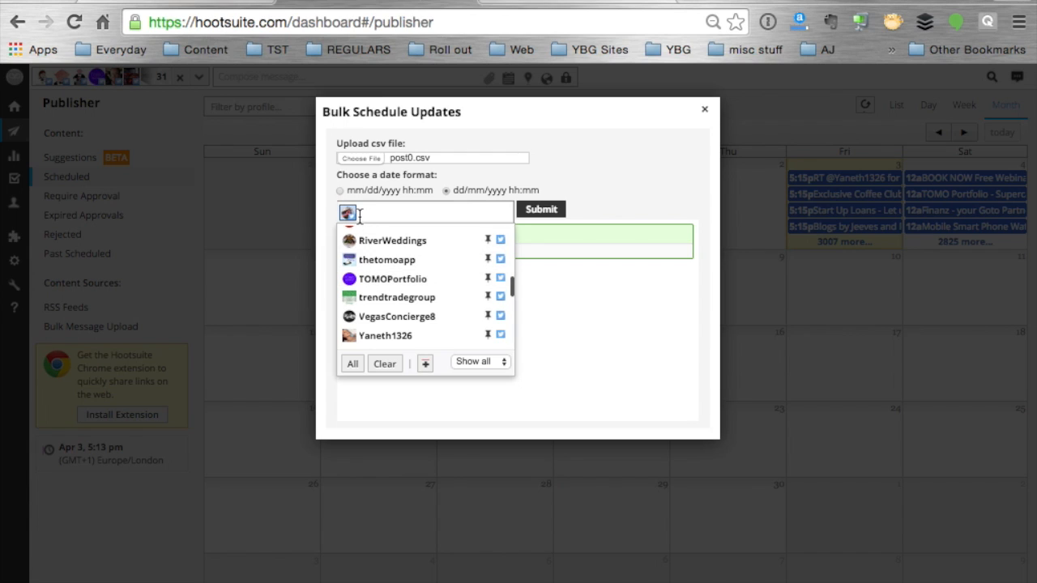
pyautogui.click(554, 213)
pyautogui.click(556, 215)
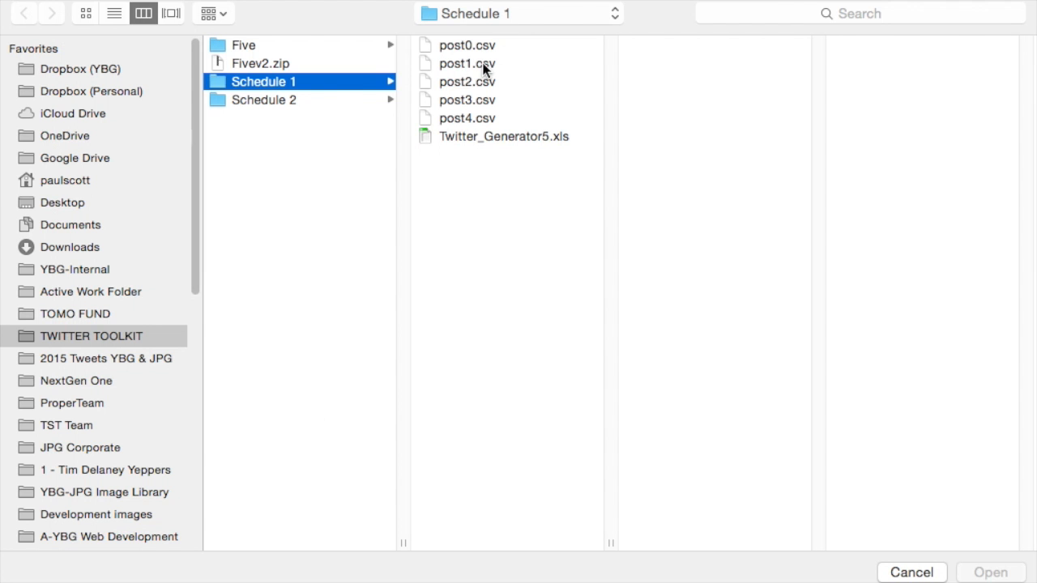
# Choose post1.csv as the upload file, replace the selected profile with VegasConcierge8 and submit the bulk schedule
pyautogui.click(483, 65)
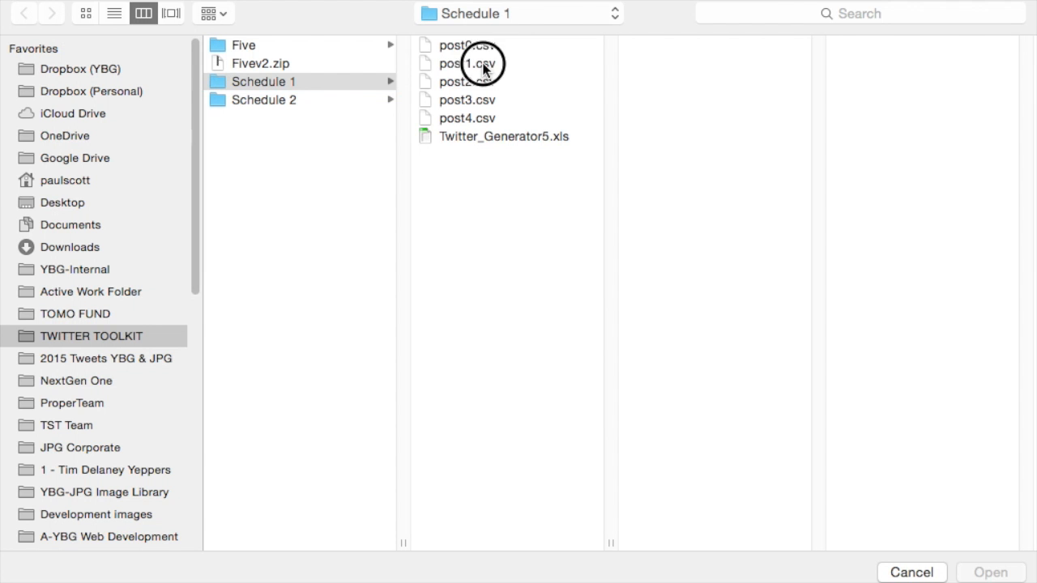
pyautogui.doubleClick(483, 65)
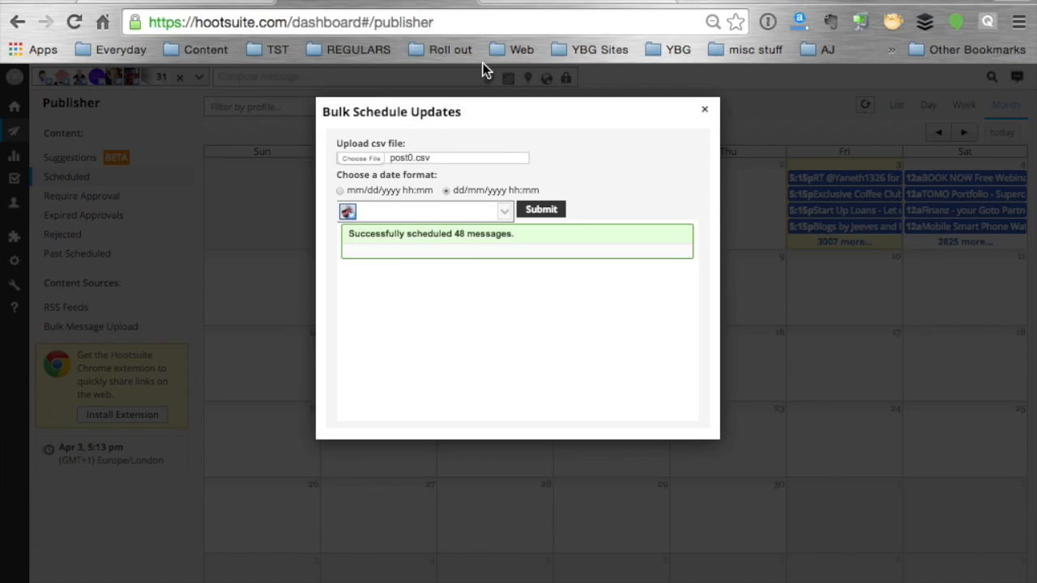
pyautogui.click(354, 213)
pyautogui.click(350, 213)
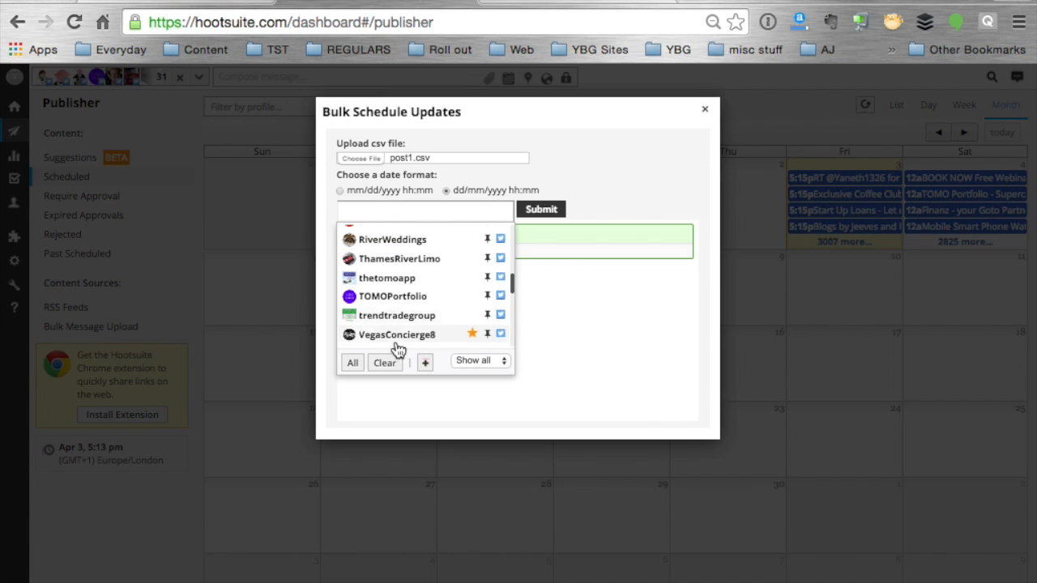
pyautogui.click(465, 339)
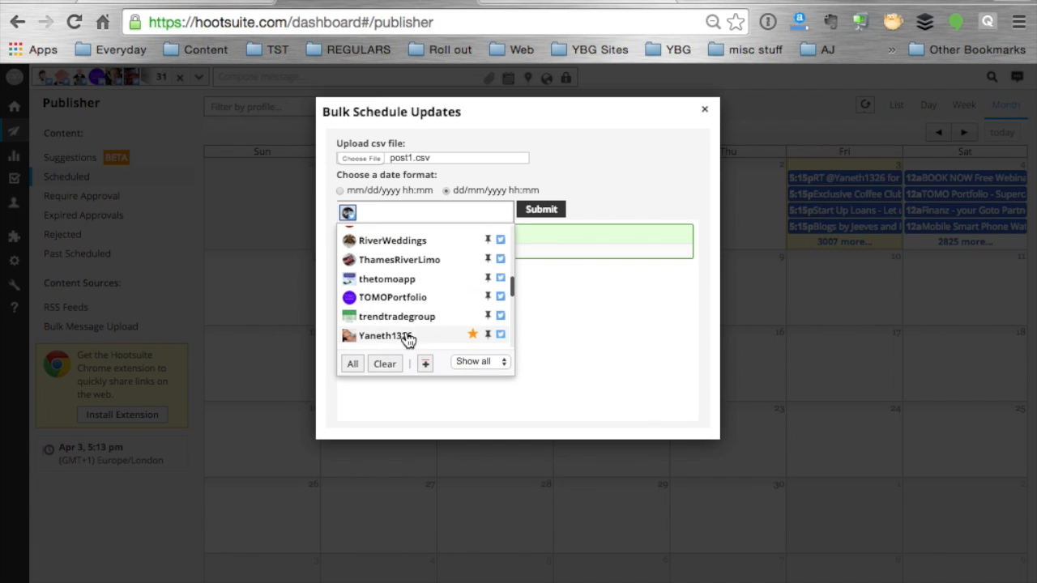
pyautogui.click(532, 214)
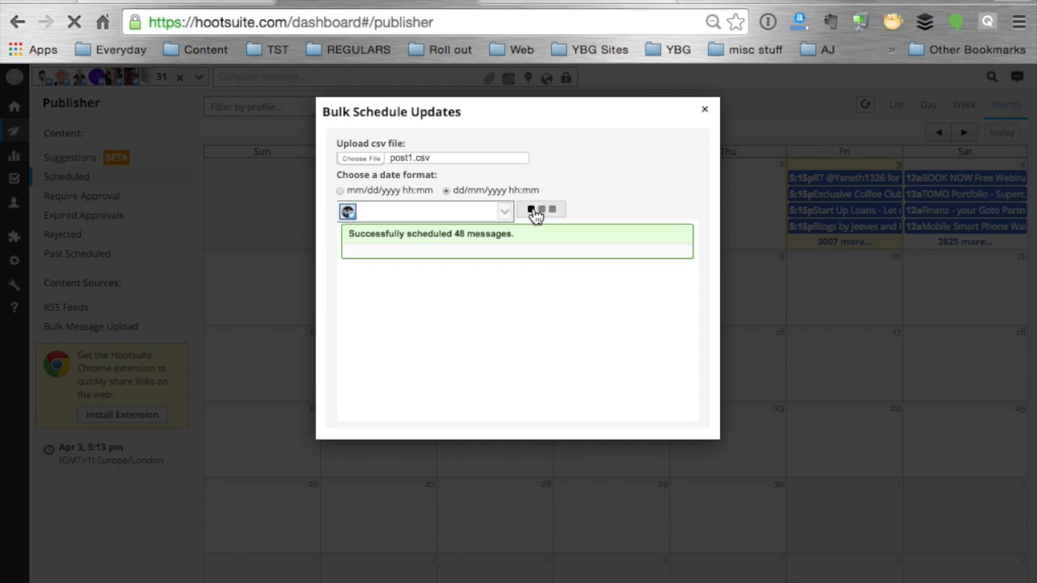
# Choose post2.csv as the upload file, replace the selected profile with YBGAffiliates and submit the bulk schedule
pyautogui.click(374, 158)
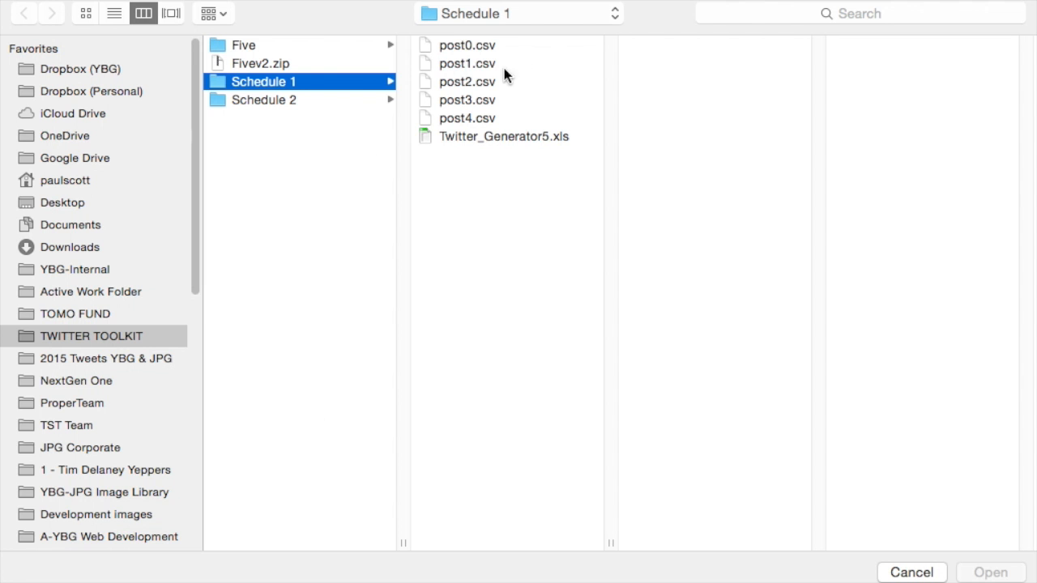
pyautogui.click(489, 81)
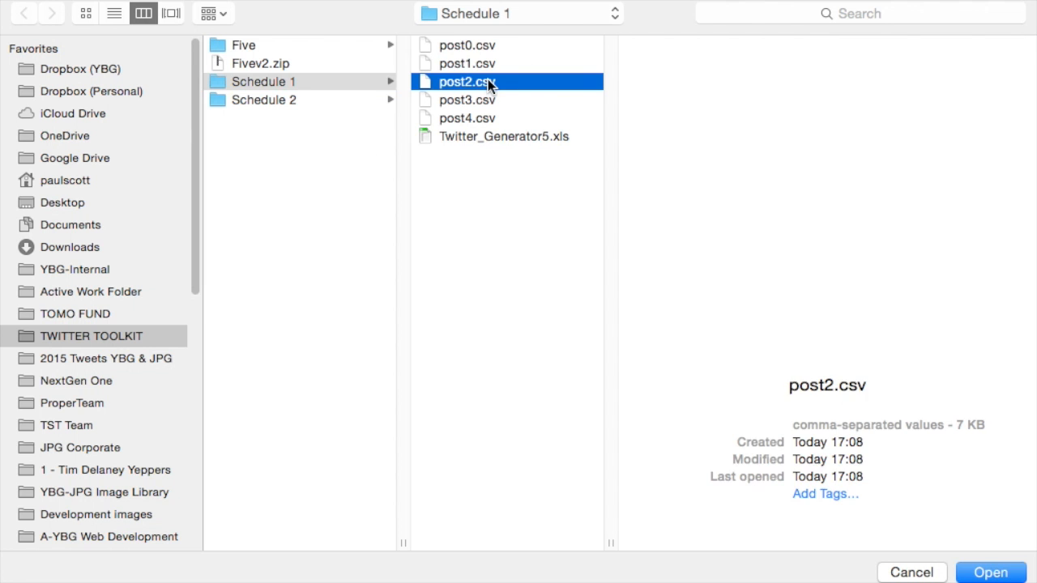
pyautogui.doubleClick(490, 81)
pyautogui.click(426, 212)
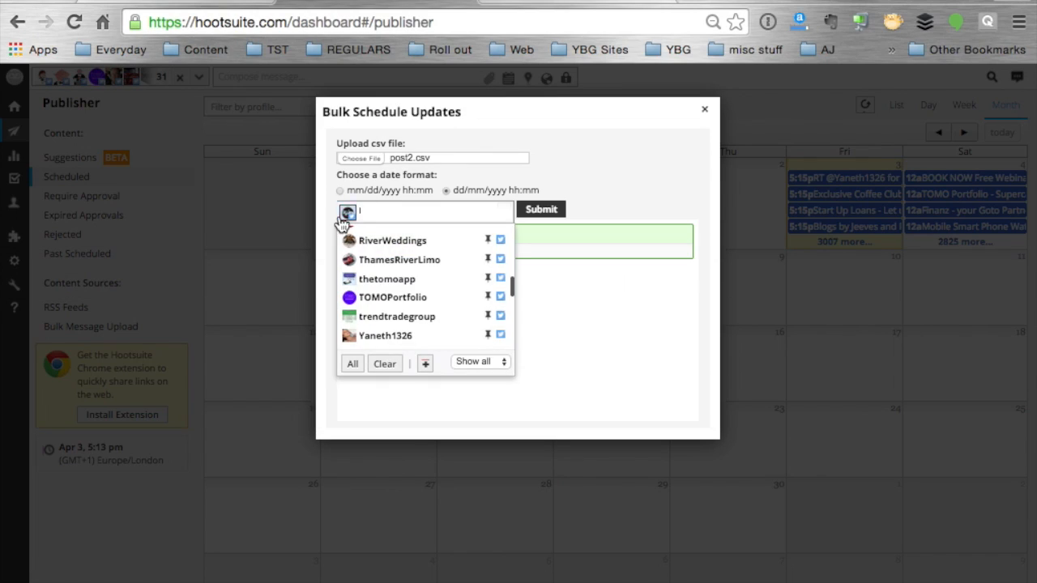
pyautogui.scroll(-2, 394, 293)
pyautogui.scroll(-3, 393, 293)
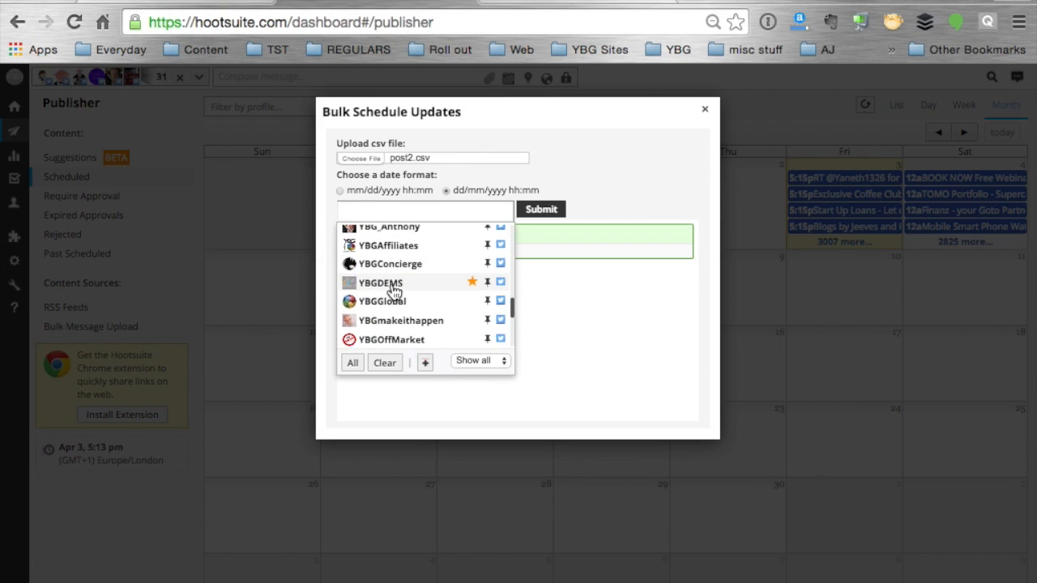
pyautogui.click(395, 246)
pyautogui.click(537, 210)
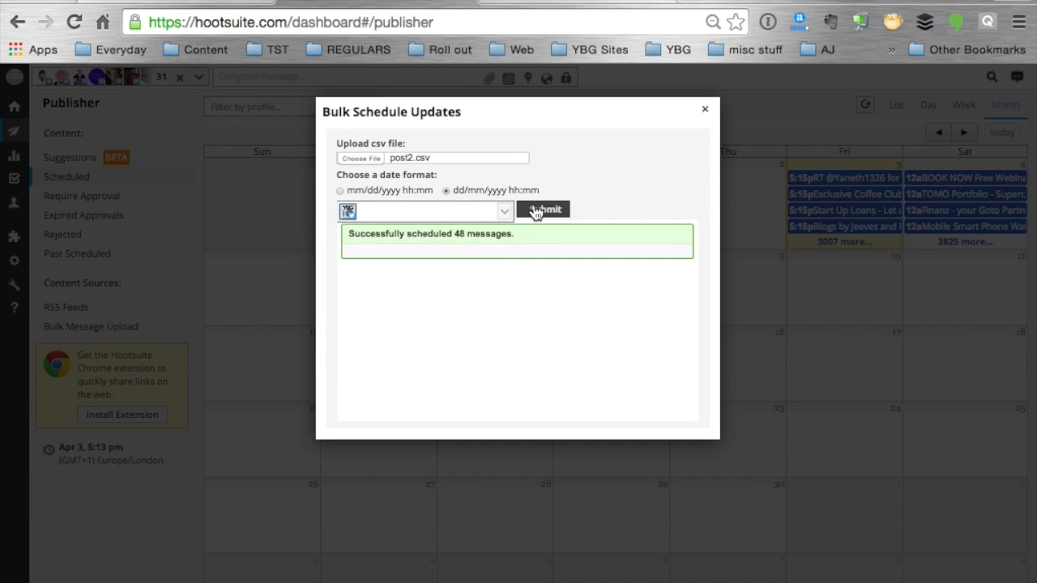
# Choose post3.csv as the upload file, replace the selected profile with YBGmakeithappen and submit the bulk schedule
pyautogui.click(372, 161)
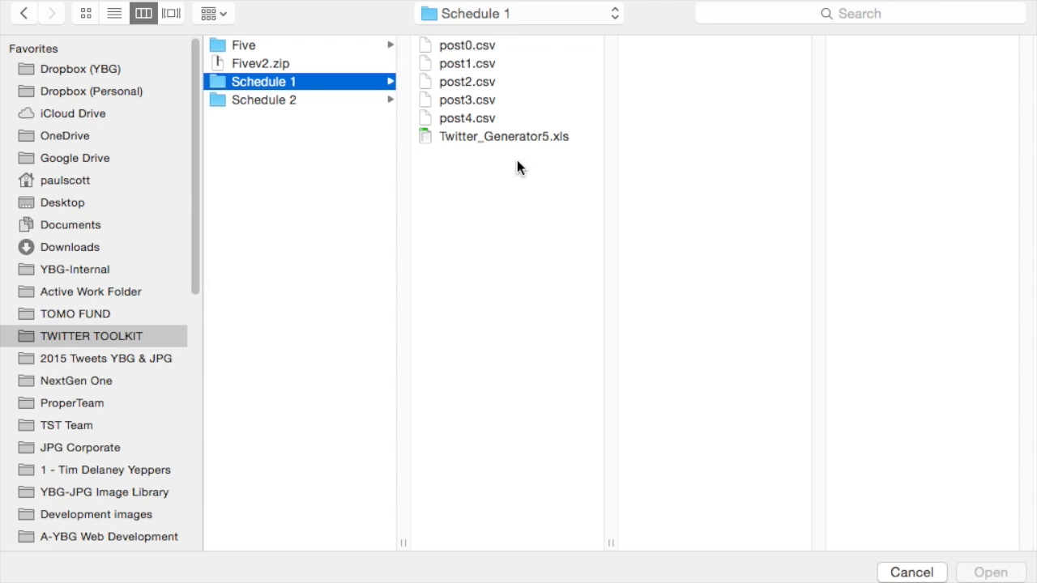
pyautogui.click(518, 98)
pyautogui.doubleClick(518, 98)
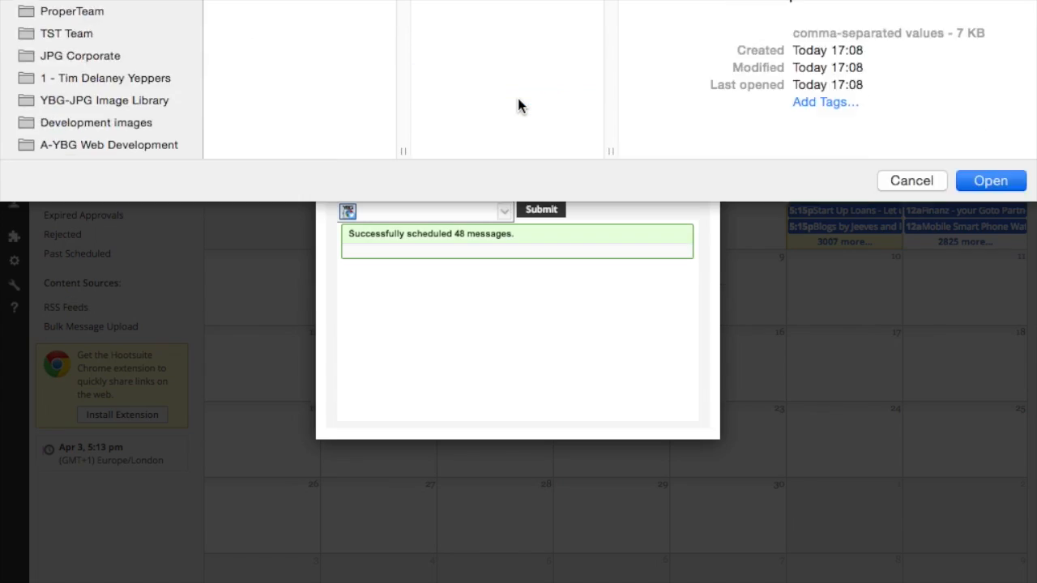
pyautogui.click(349, 213)
pyautogui.click(348, 214)
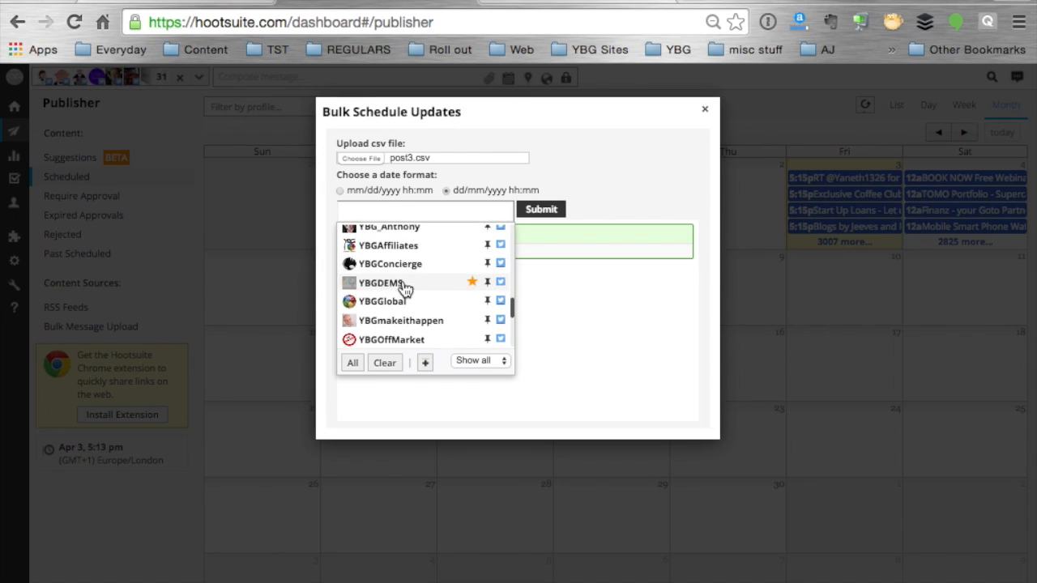
pyautogui.click(392, 321)
pyautogui.click(539, 212)
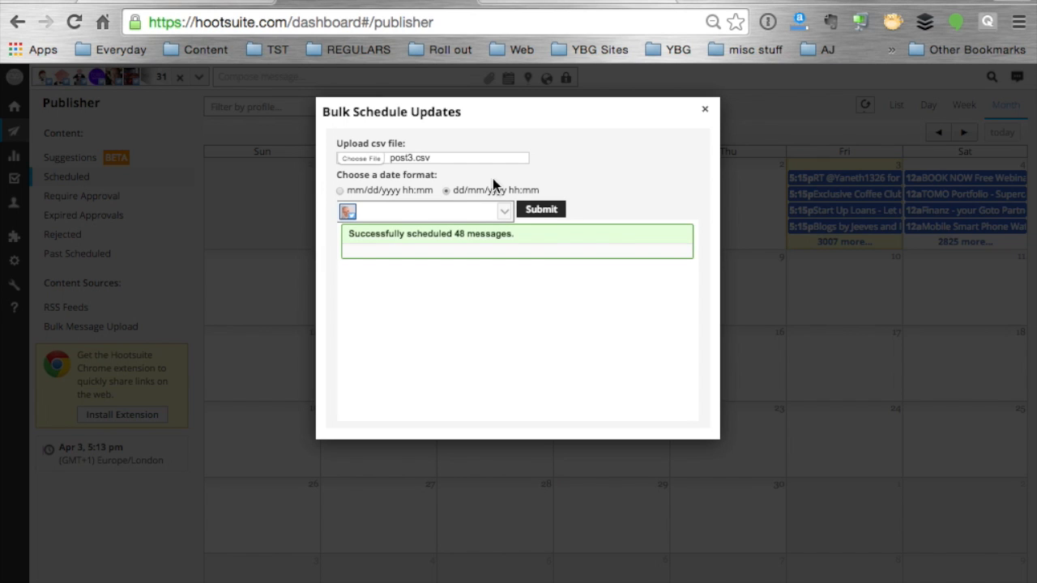
# Choose post4.csv as the upload file, replace the selected profile with YBGGlobal and submit the bulk schedule
pyautogui.click(371, 156)
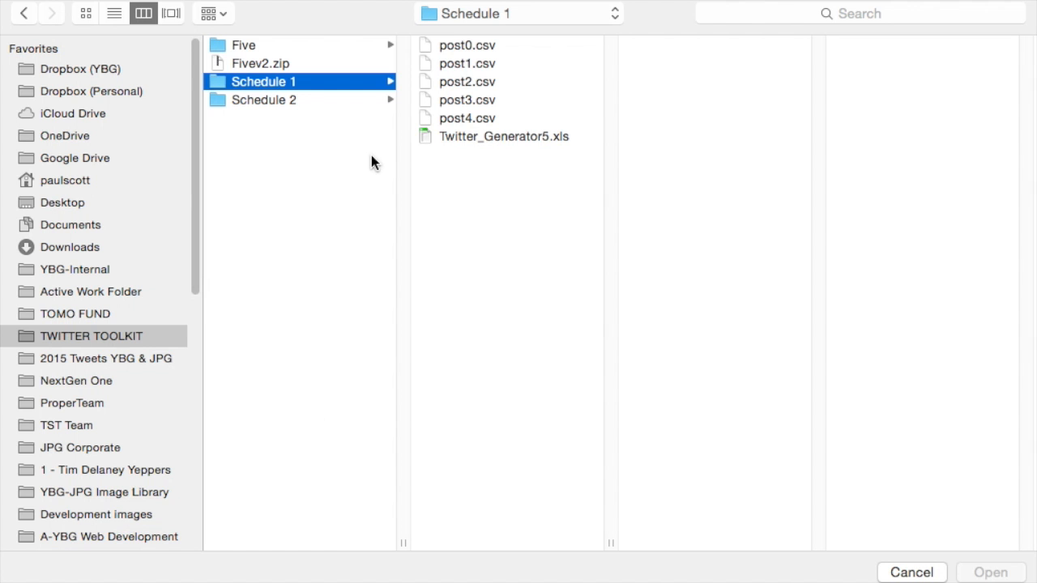
pyautogui.click(460, 121)
pyautogui.press('Return')
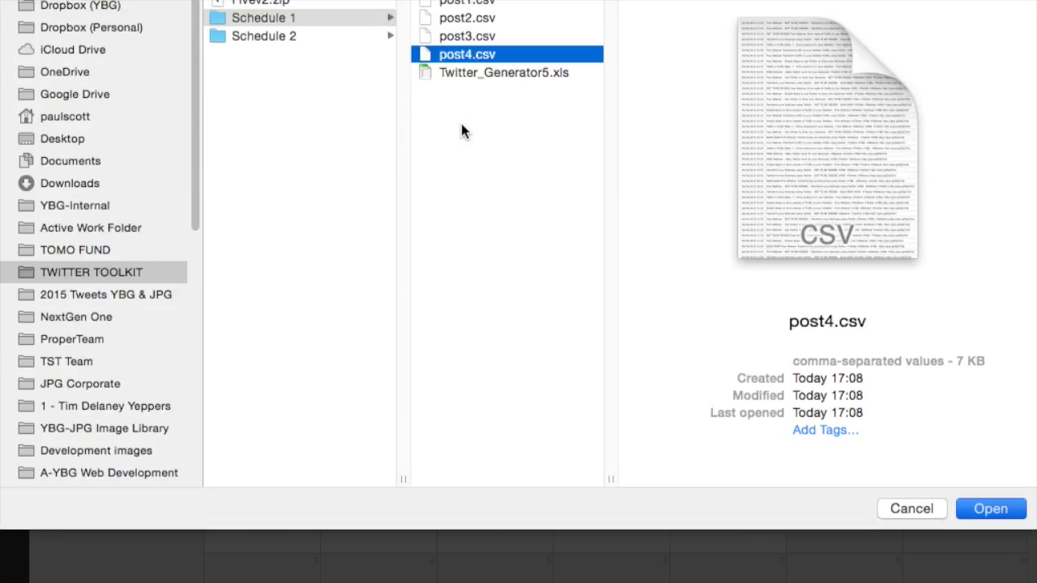
pyautogui.click(365, 211)
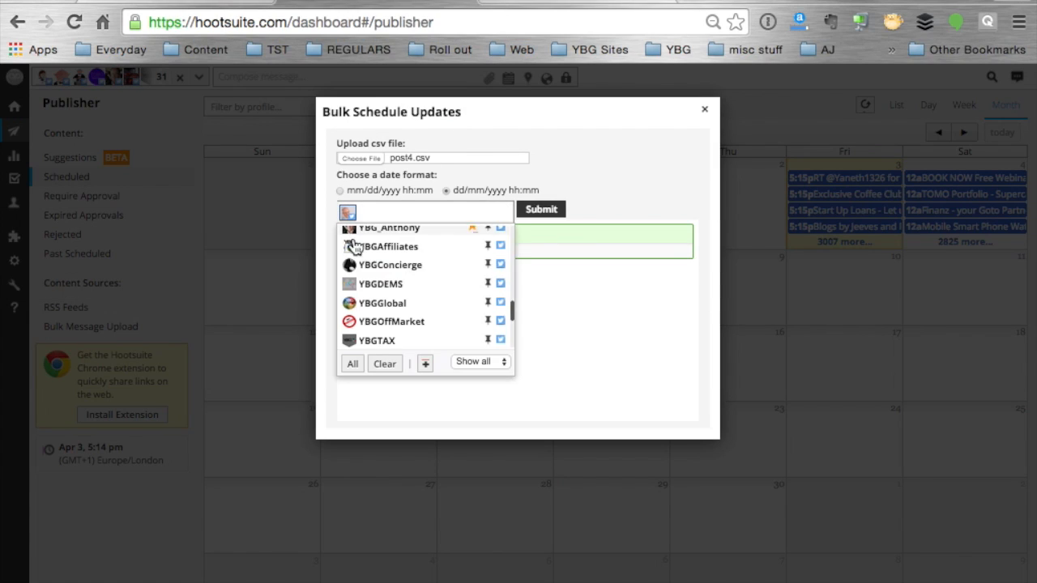
pyautogui.click(367, 303)
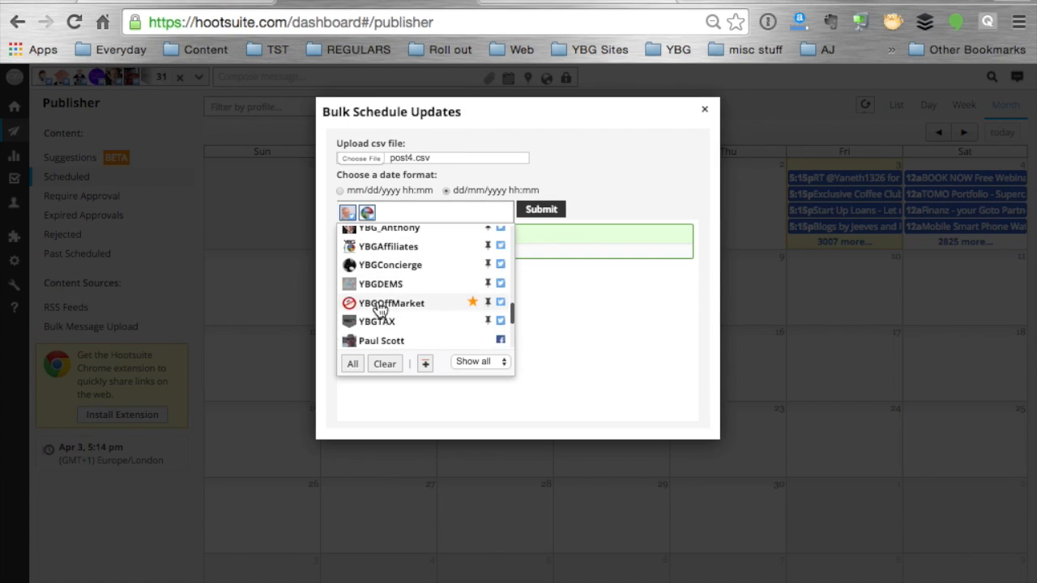
pyautogui.click(347, 211)
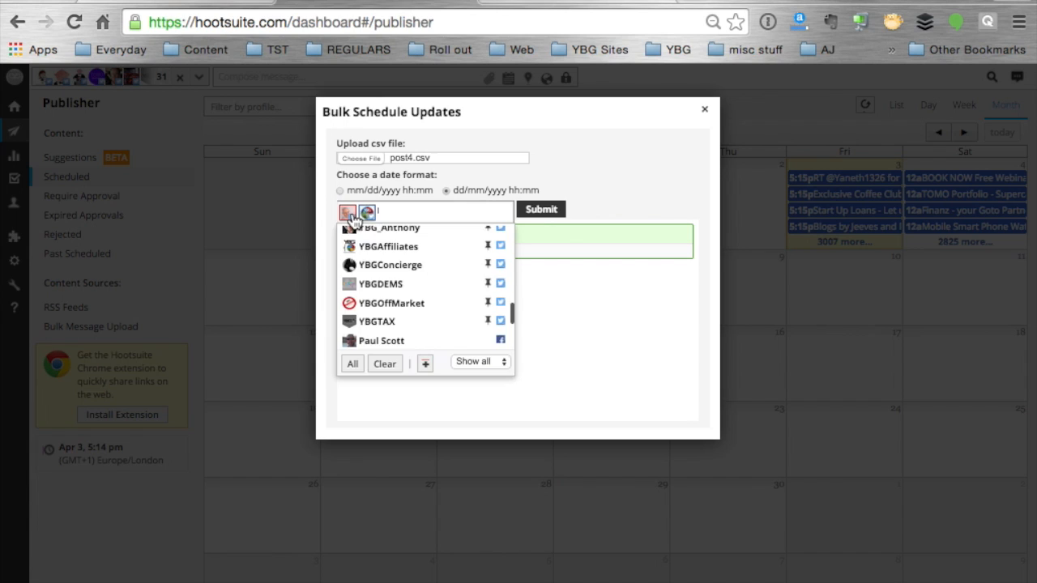
pyautogui.click(559, 213)
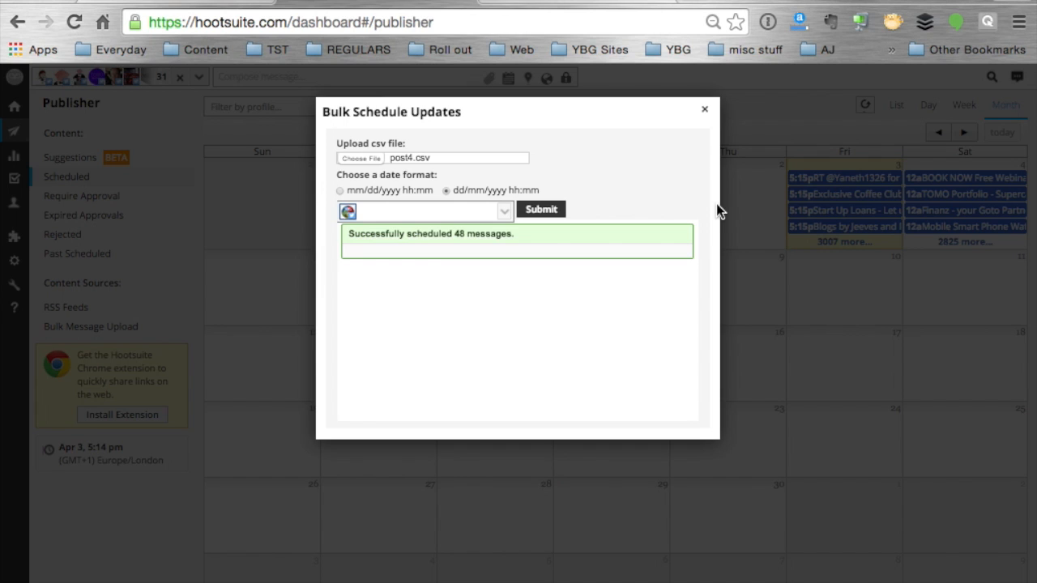
pyautogui.click(546, 210)
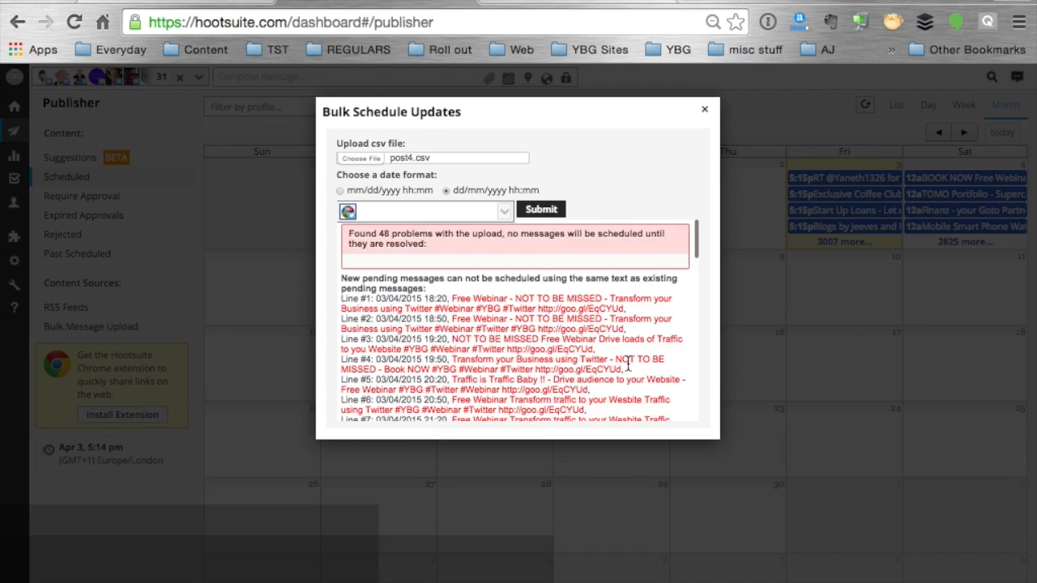
# Review the upload errors, replace the YBGGlobal profile with YBGmakeithappen and try to submit post4.csv for it
pyautogui.scroll(-7, 627, 363)
pyautogui.scroll(7, 628, 364)
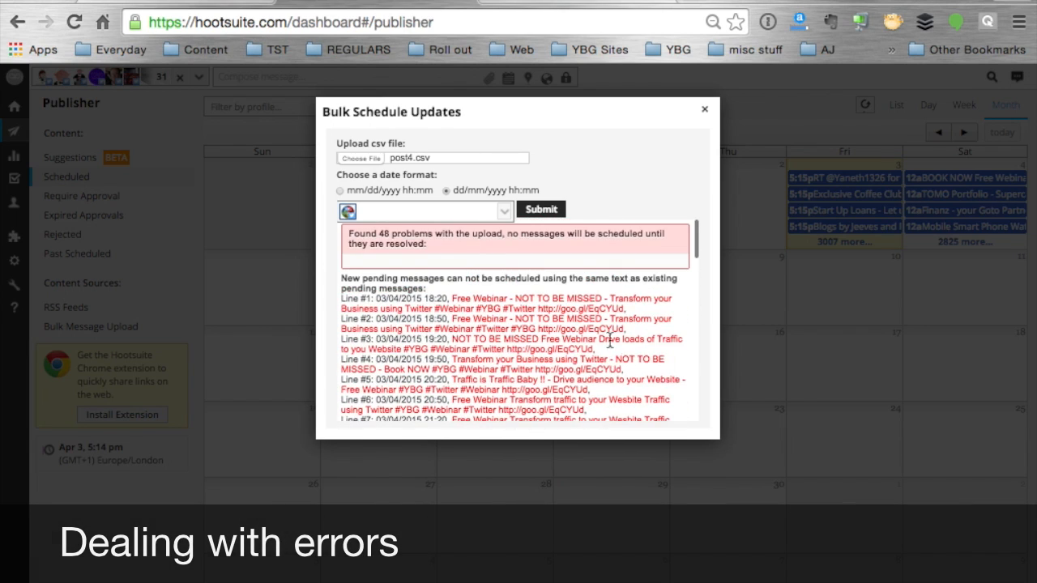
pyautogui.click(386, 212)
pyautogui.click(349, 211)
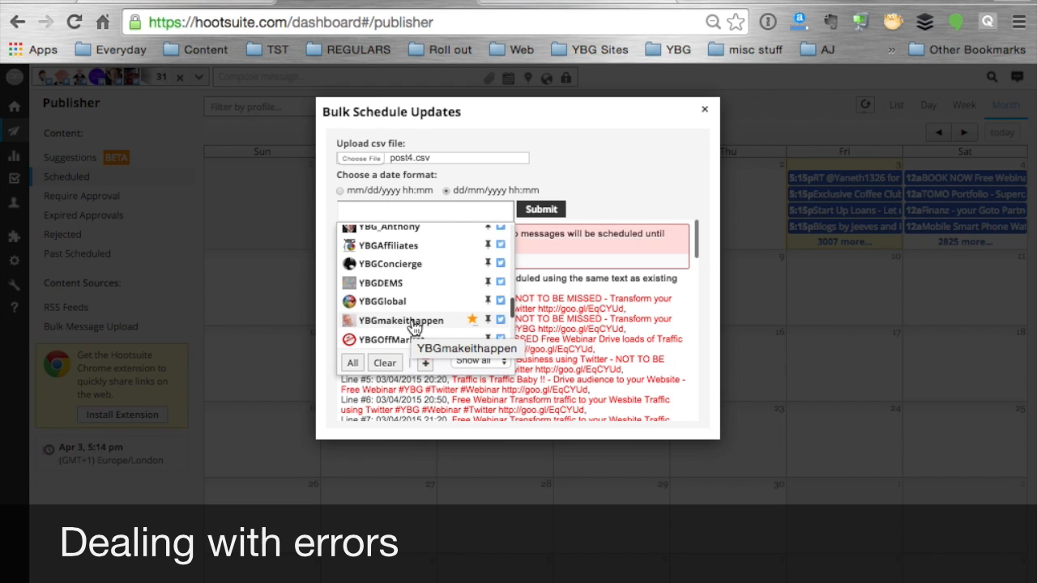
pyautogui.click(592, 316)
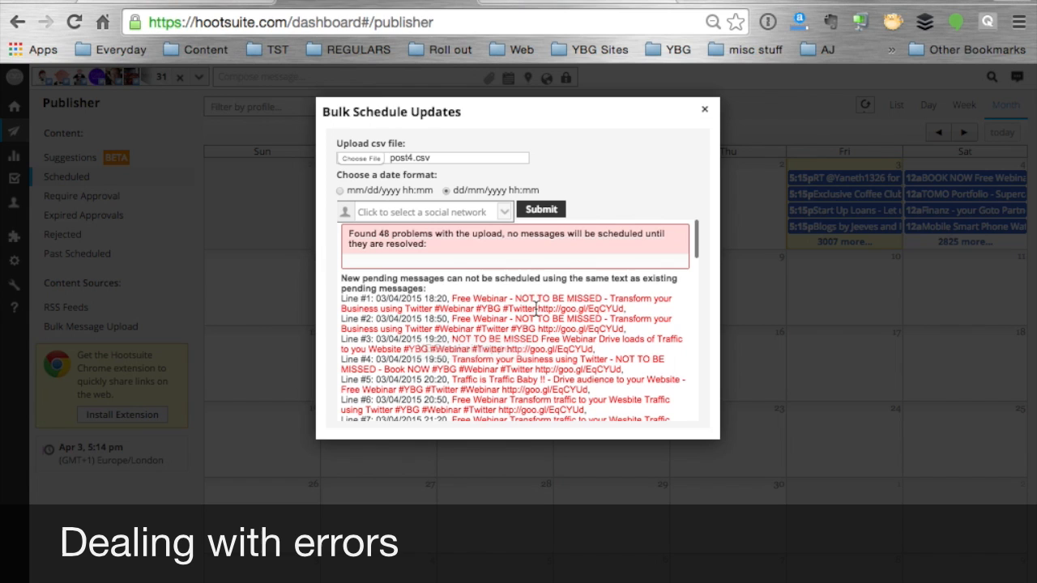
pyautogui.click(380, 213)
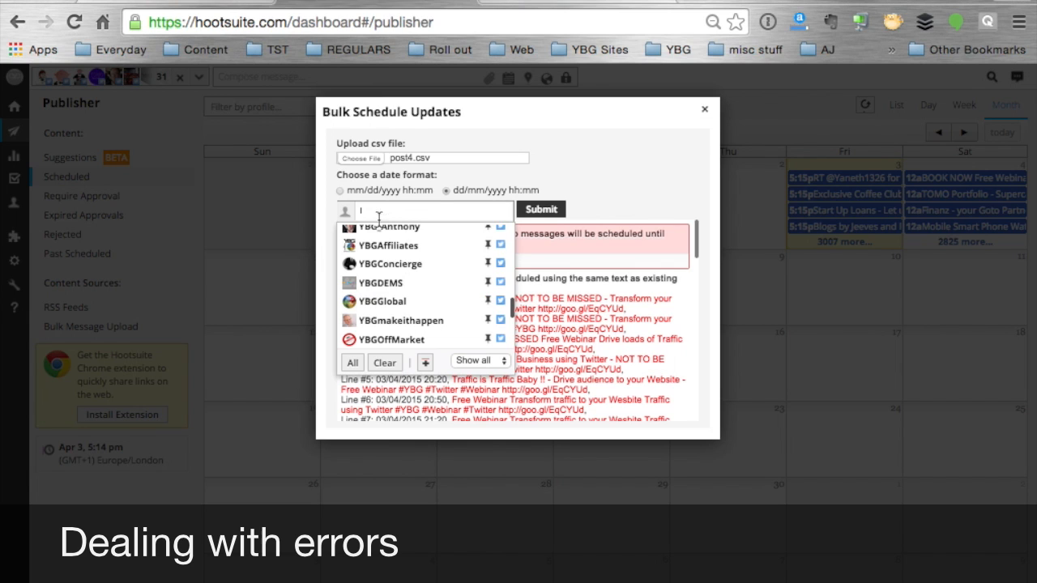
pyautogui.click(371, 322)
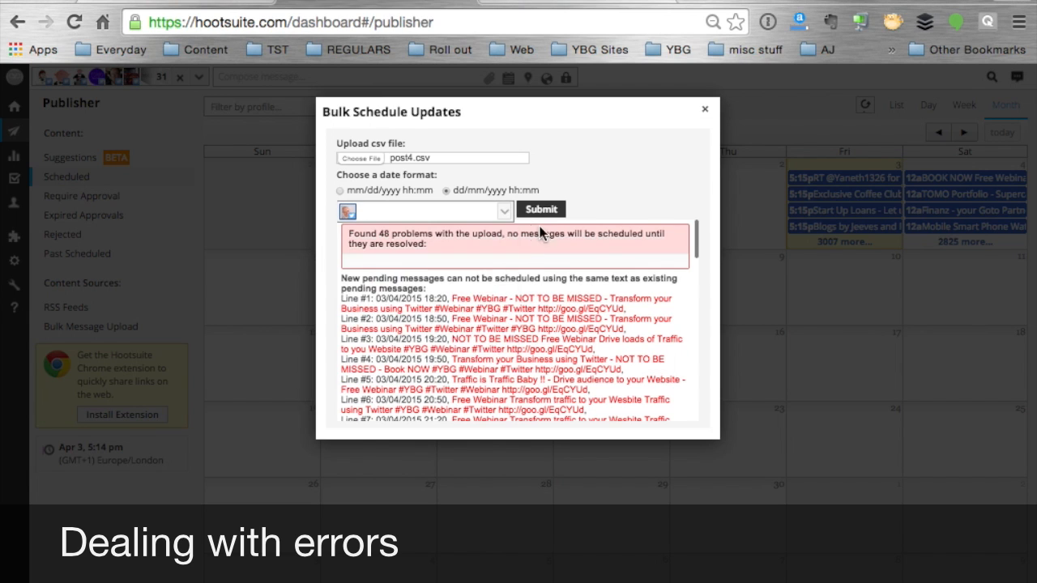
pyautogui.click(545, 212)
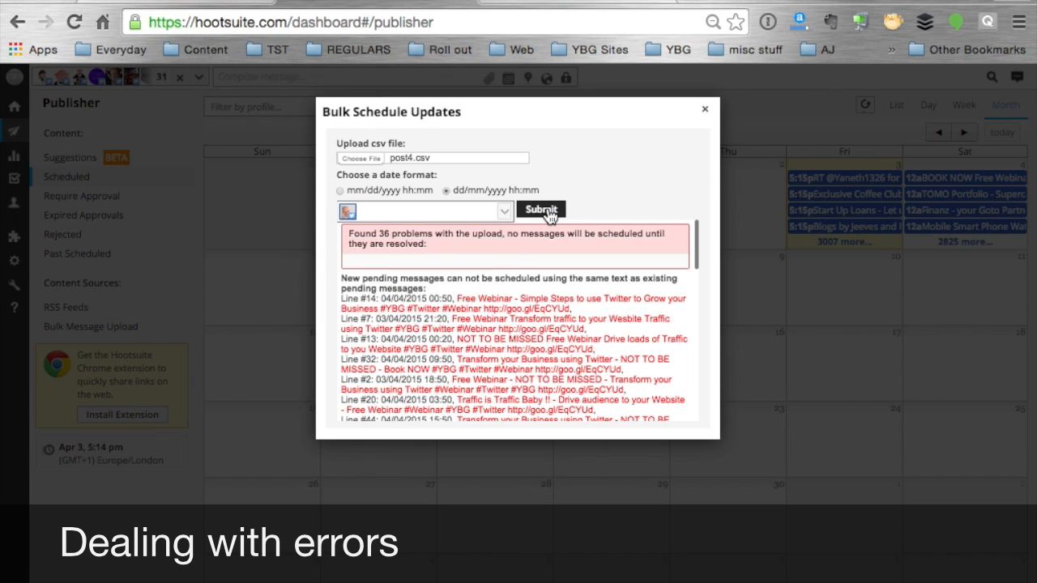
# Close the bulk schedule dialog and refresh the calendar of scheduled messages
pyautogui.click(381, 212)
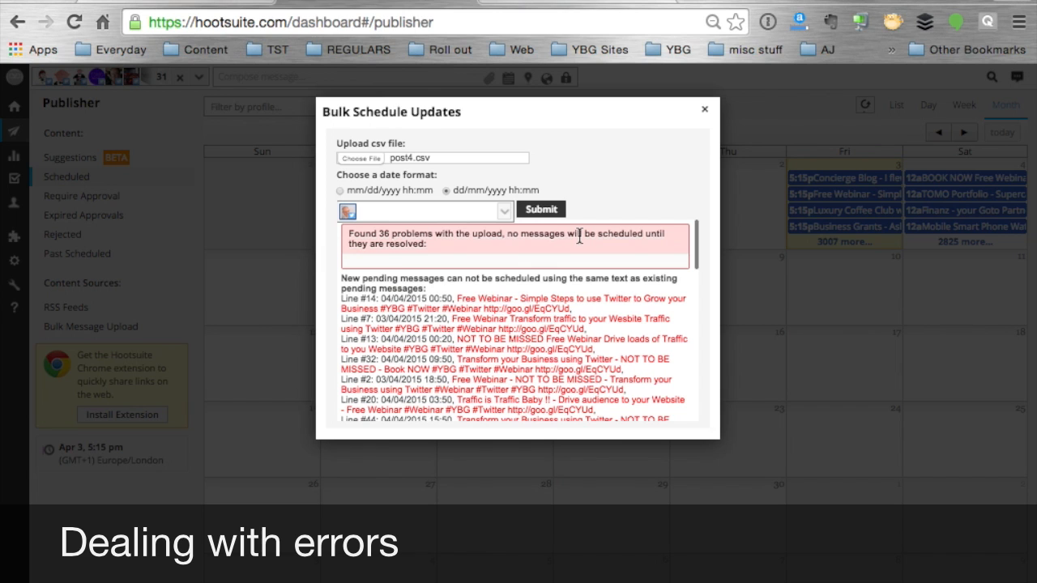
pyautogui.click(704, 110)
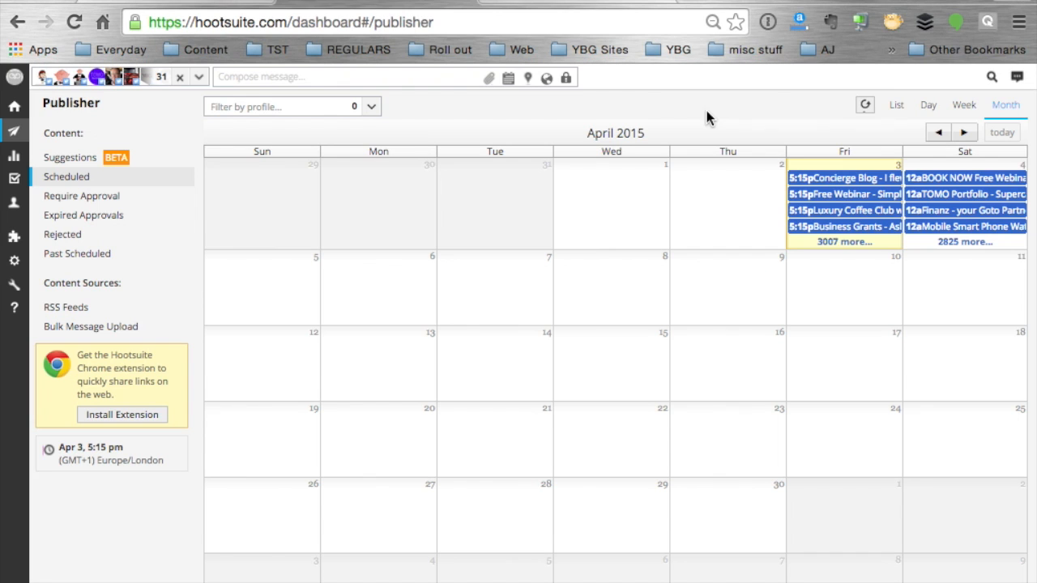
pyautogui.click(864, 106)
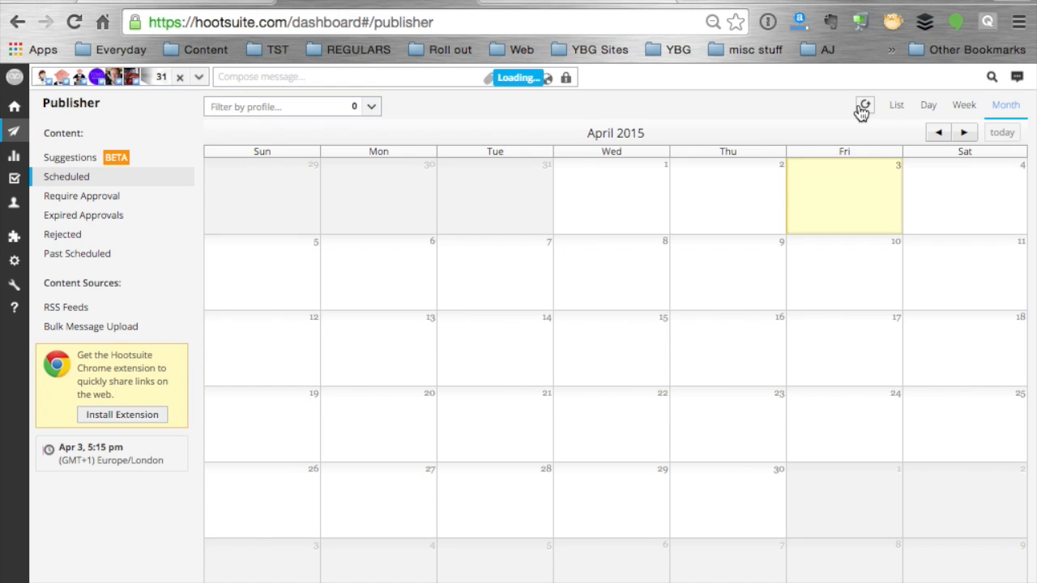